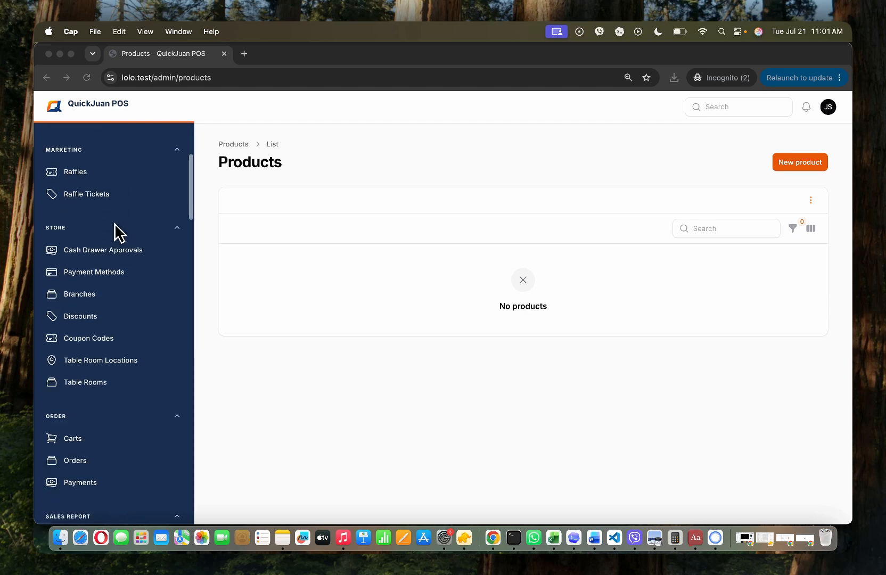
Step: Start a new product and assign it the Drinks category and the Coca-Cola brand
{"action": "scroll", "coordinate": [114, 224], "scroll_direction": "down", "scroll_amount": 3}
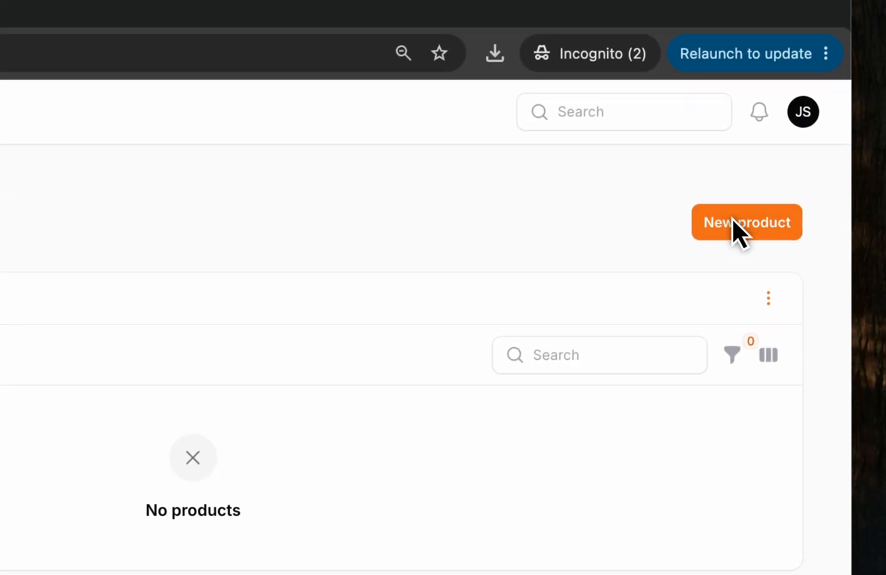
{"action": "left_click", "coordinate": [738, 201]}
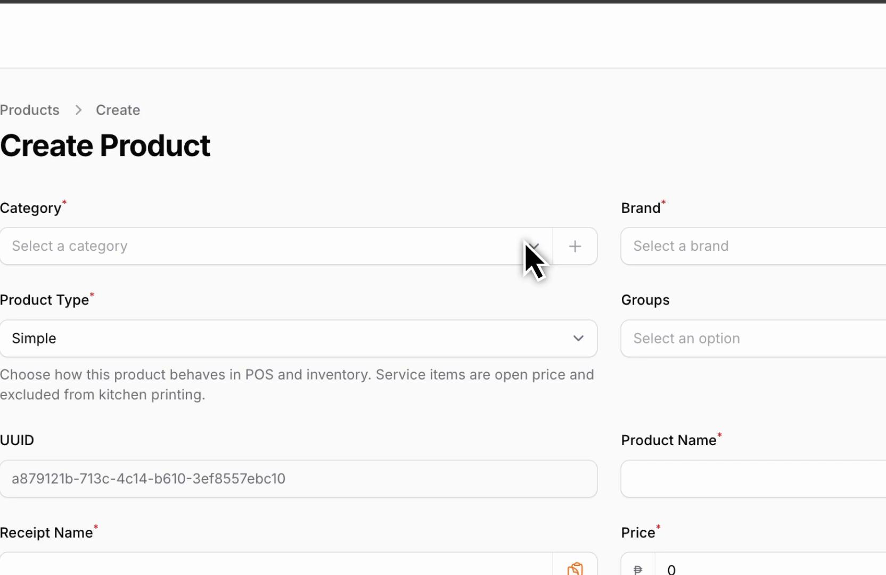
{"action": "left_click", "coordinate": [518, 245]}
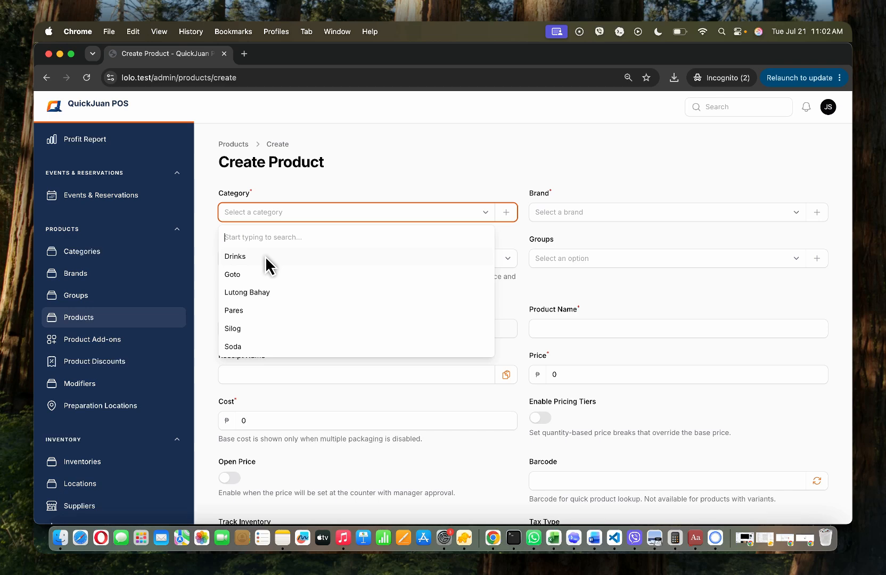
{"action": "left_click", "coordinate": [266, 257]}
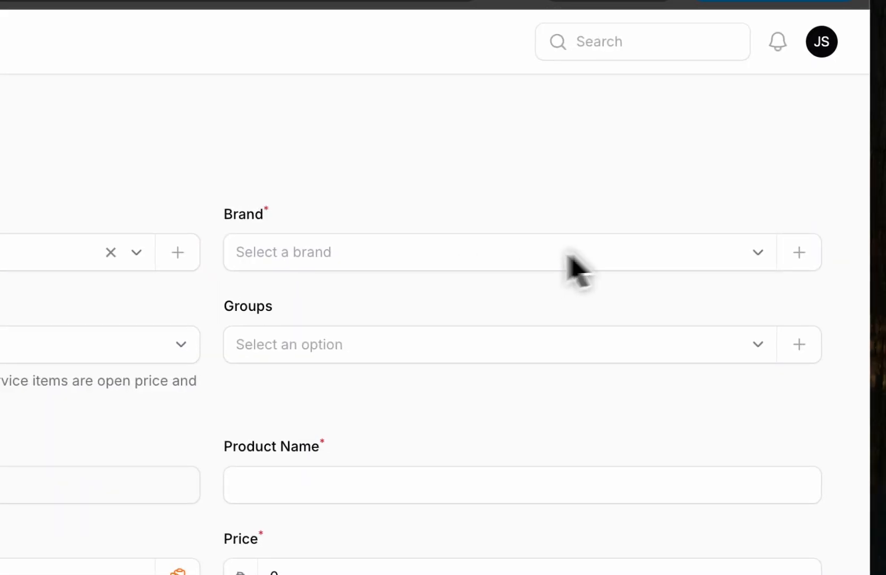
{"action": "left_click", "coordinate": [739, 253]}
{"action": "left_click", "coordinate": [335, 339]}
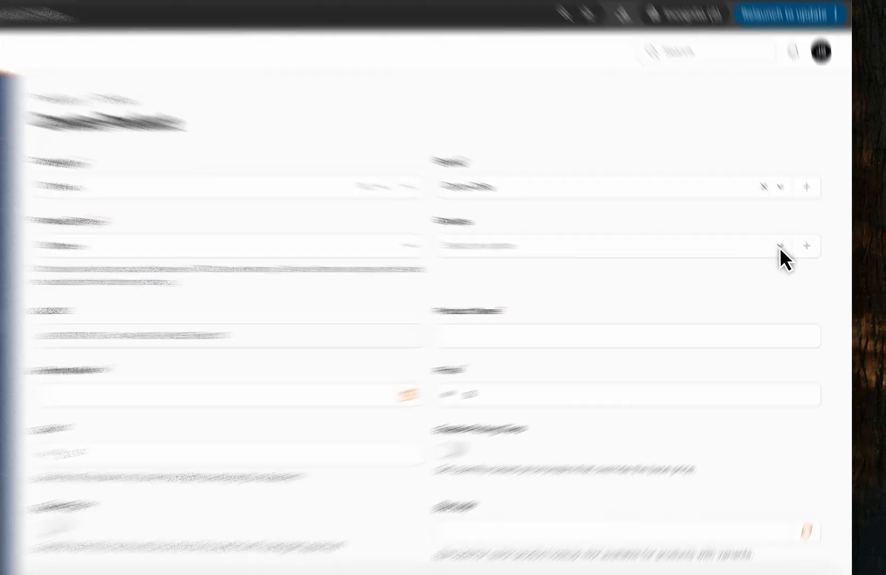
Step: Add the product to the Cold and Merienda groups
{"action": "left_click", "coordinate": [796, 260]}
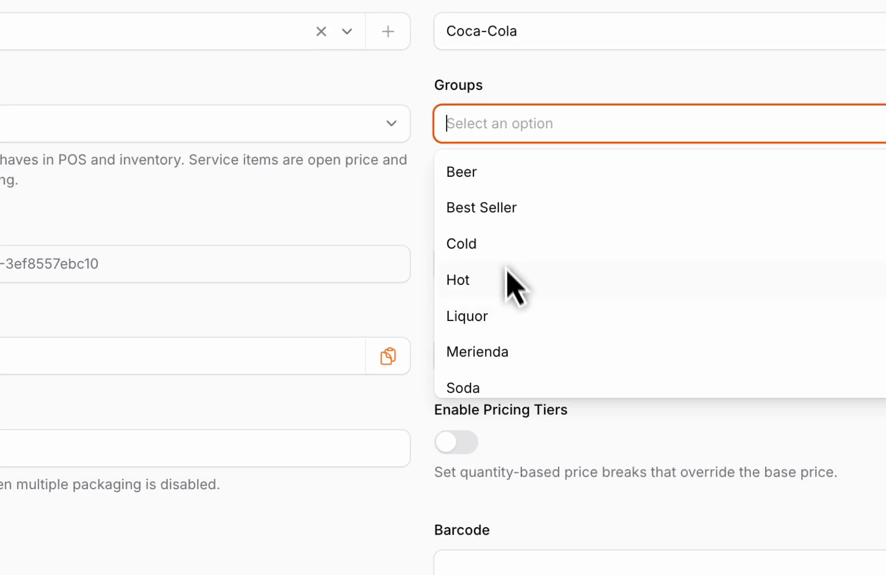
{"action": "left_click", "coordinate": [505, 246]}
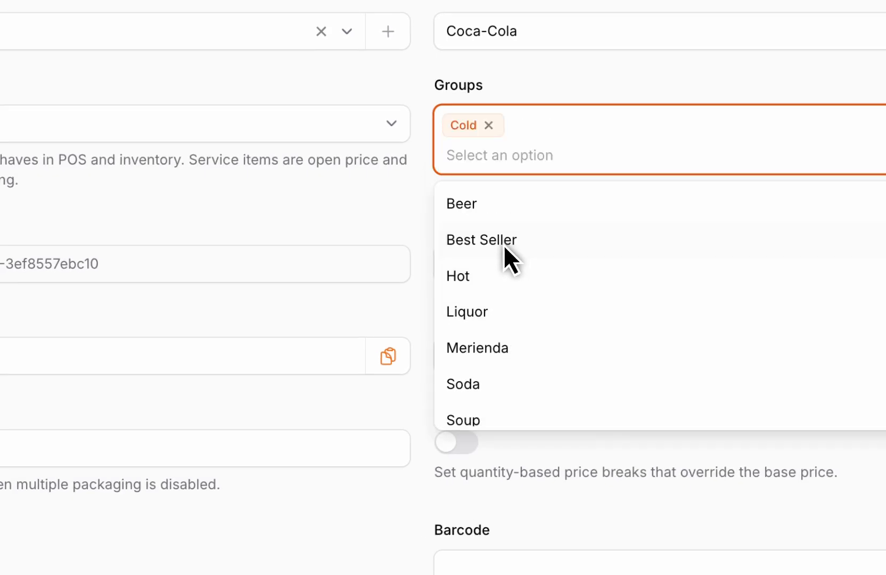
{"action": "left_click", "coordinate": [507, 352]}
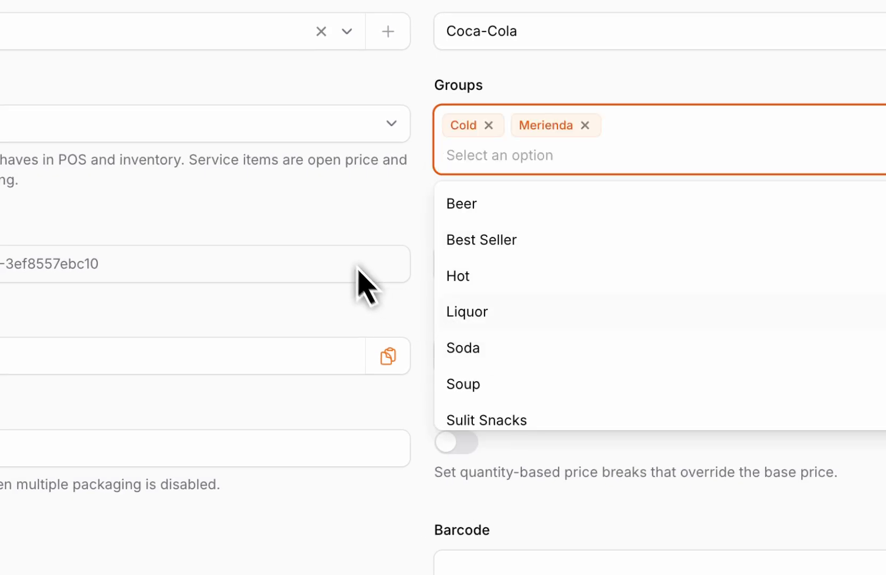
{"action": "left_click", "coordinate": [334, 235]}
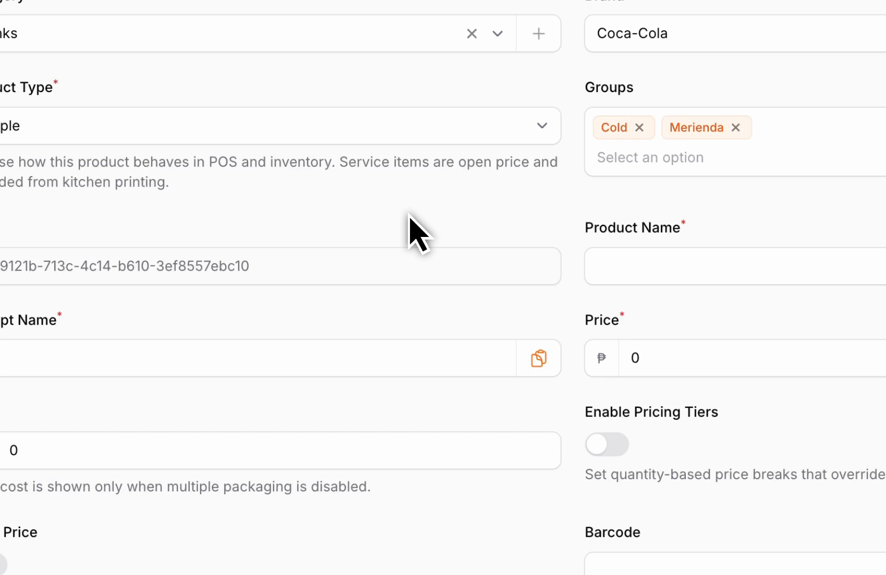
Step: Enter "Coke Sakto" as both the product name and the receipt name
{"action": "left_click", "coordinate": [643, 271]}
{"action": "type", "text": "Cok"}
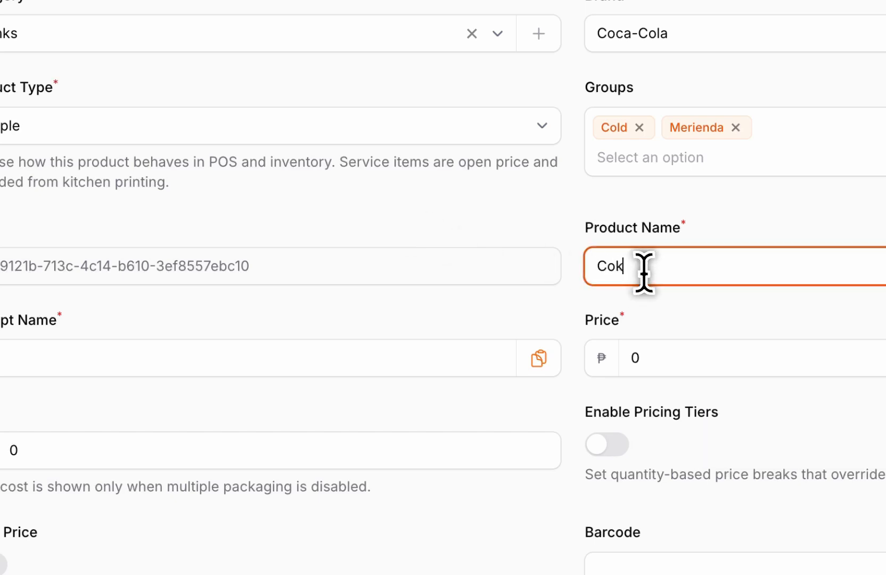
{"action": "type", "text": "e Sakto"}
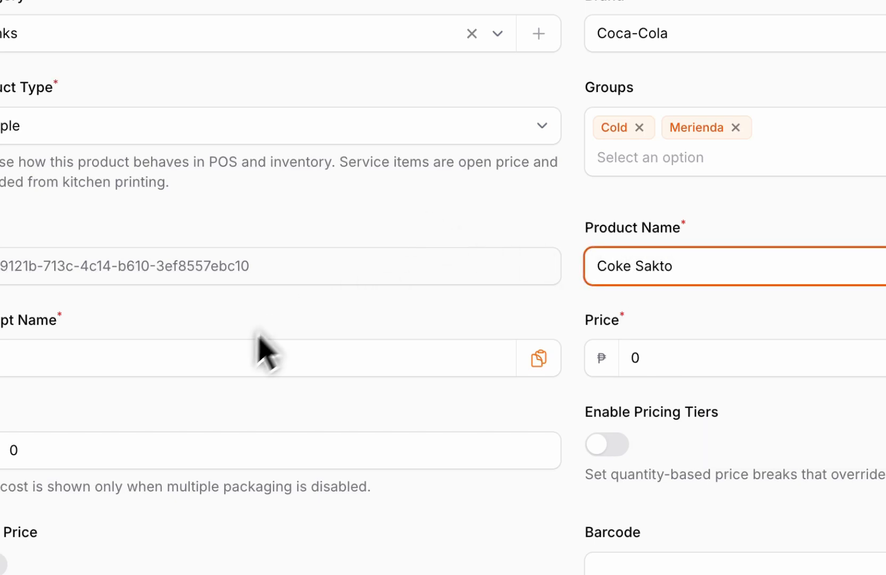
{"action": "left_click", "coordinate": [241, 355]}
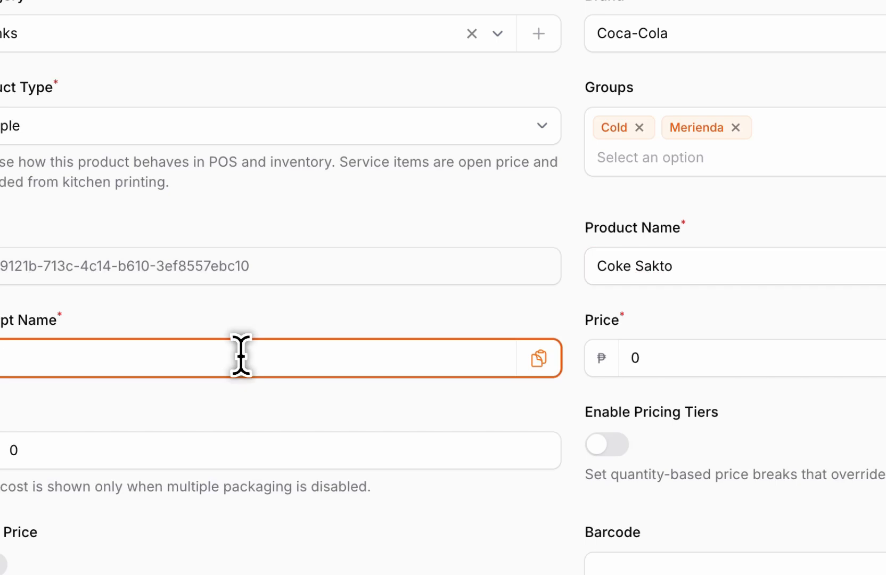
{"action": "type", "text": "Coke Sakto"}
{"action": "left_click", "coordinate": [298, 308]}
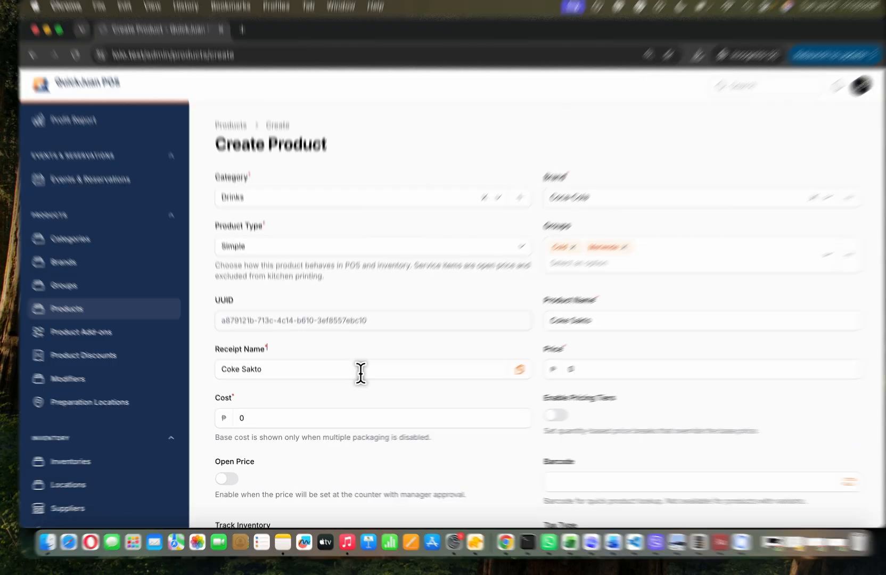
{"action": "left_click", "coordinate": [351, 375]}
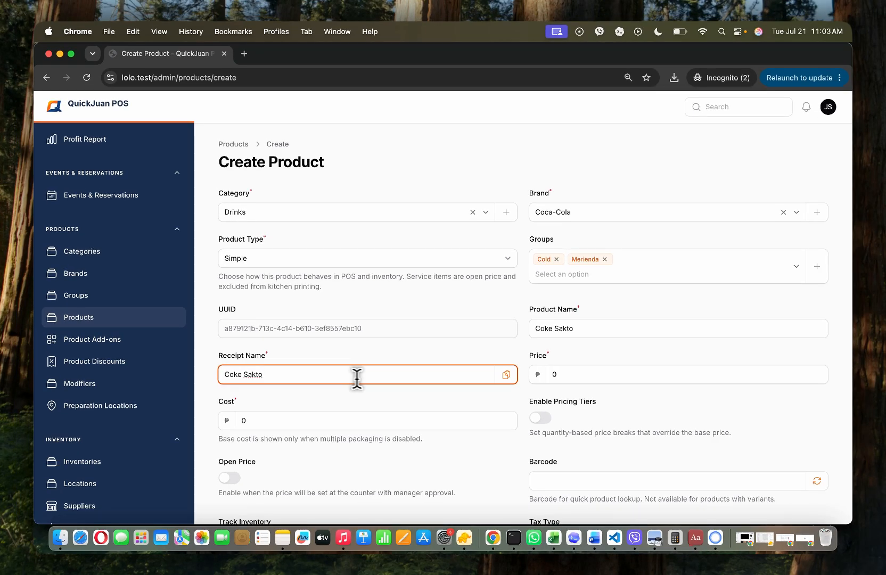
Step: Set the product's price to 17 and its cost to 12
{"action": "left_click_drag", "start_coordinate": [579, 376], "coordinate": [487, 379]}
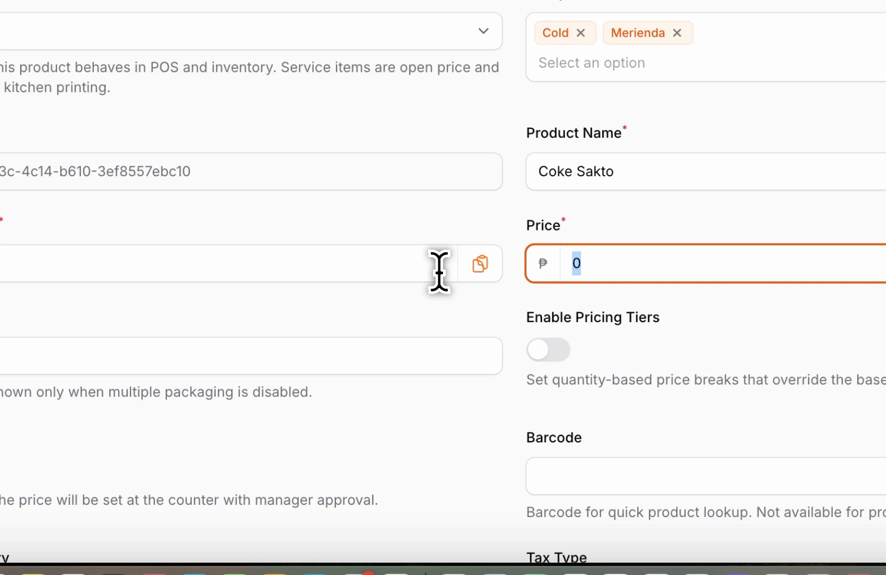
{"action": "type", "text": "17"}
{"action": "left_click", "coordinate": [282, 323]}
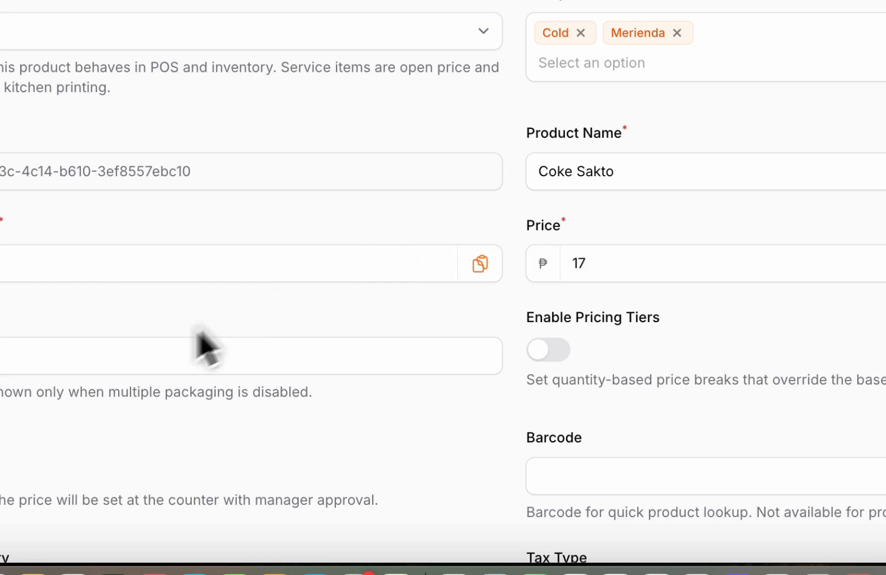
{"action": "left_click_drag", "start_coordinate": [186, 349], "coordinate": [244, 311]}
{"action": "type", "text": "12"}
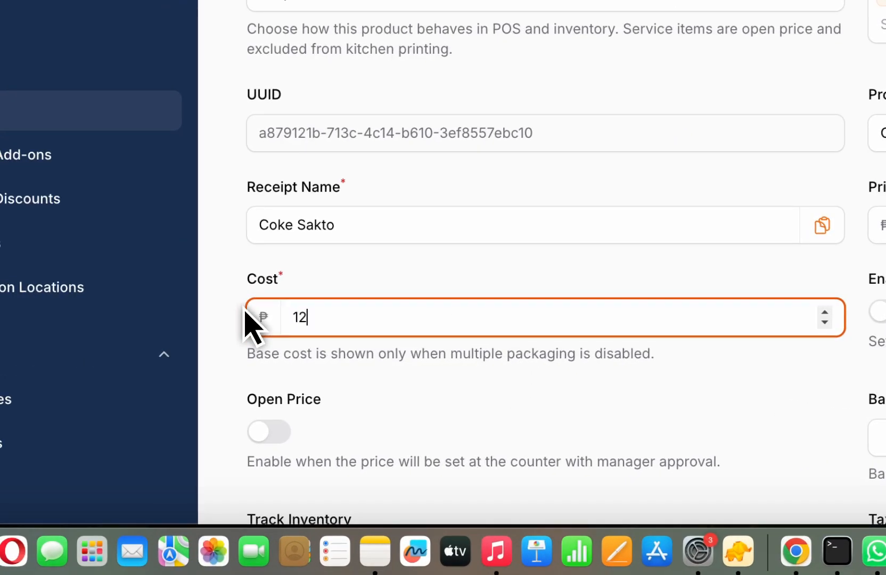
{"action": "left_click", "coordinate": [456, 256]}
Step: Generate a barcode automatically for the product
{"action": "scroll", "coordinate": [633, 280], "scroll_direction": "down", "scroll_amount": 5}
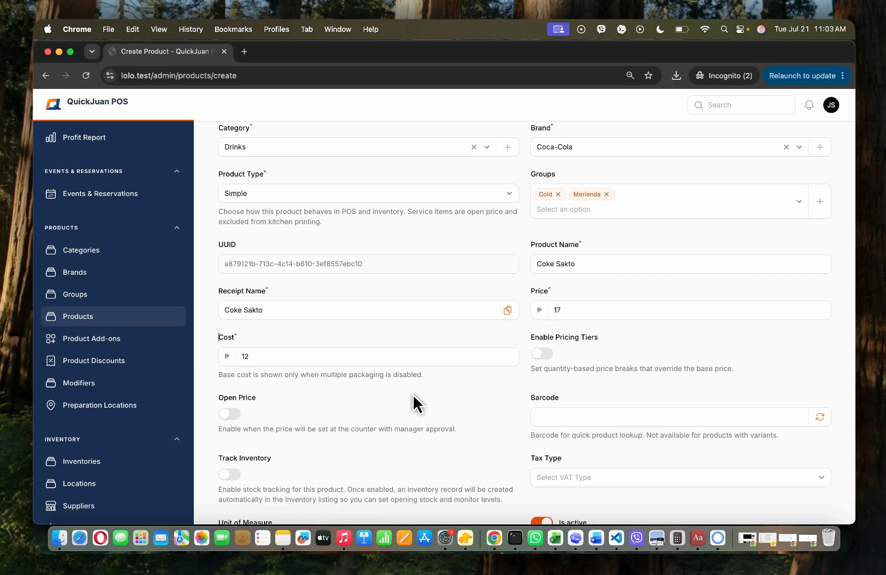
{"action": "scroll", "coordinate": [413, 396], "scroll_direction": "down", "scroll_amount": 2}
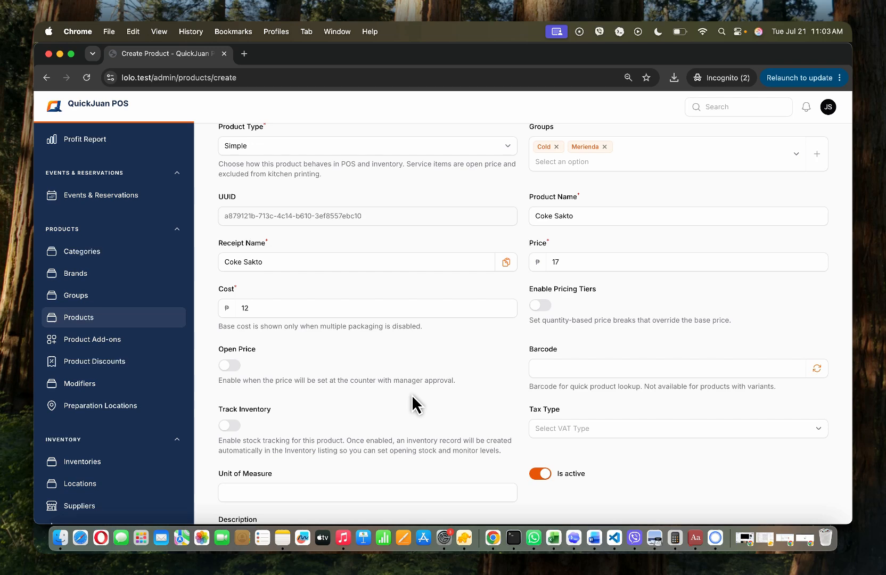
{"action": "scroll", "coordinate": [412, 396], "scroll_direction": "up", "scroll_amount": 1}
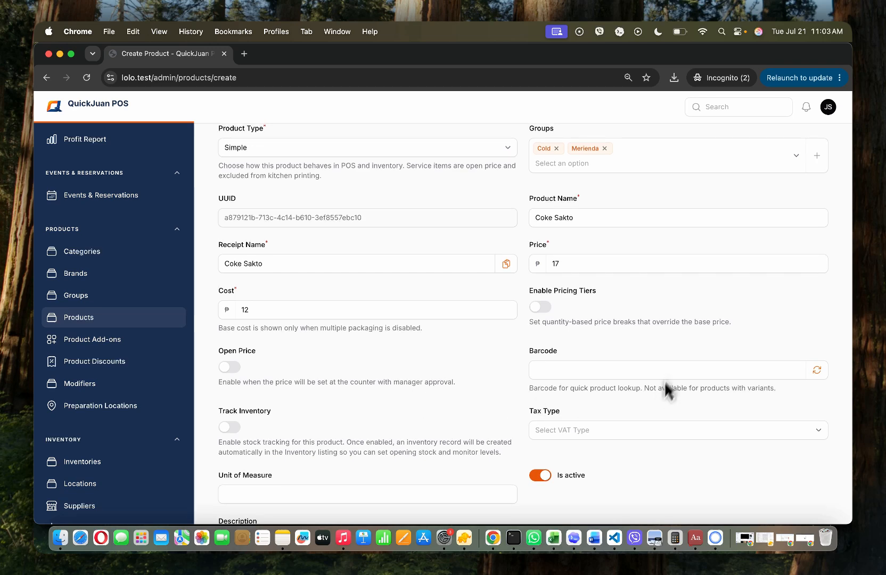
{"action": "left_click", "coordinate": [648, 370]}
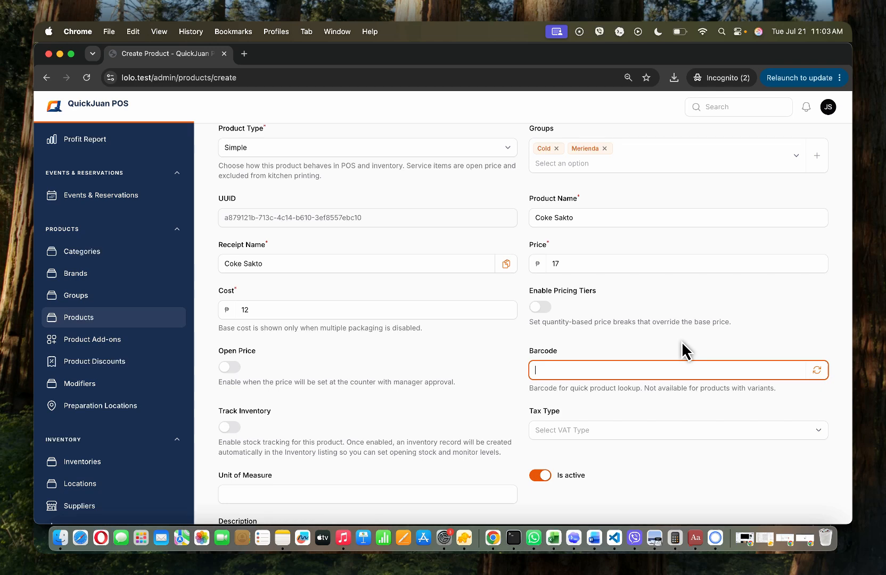
{"action": "left_click", "coordinate": [818, 371]}
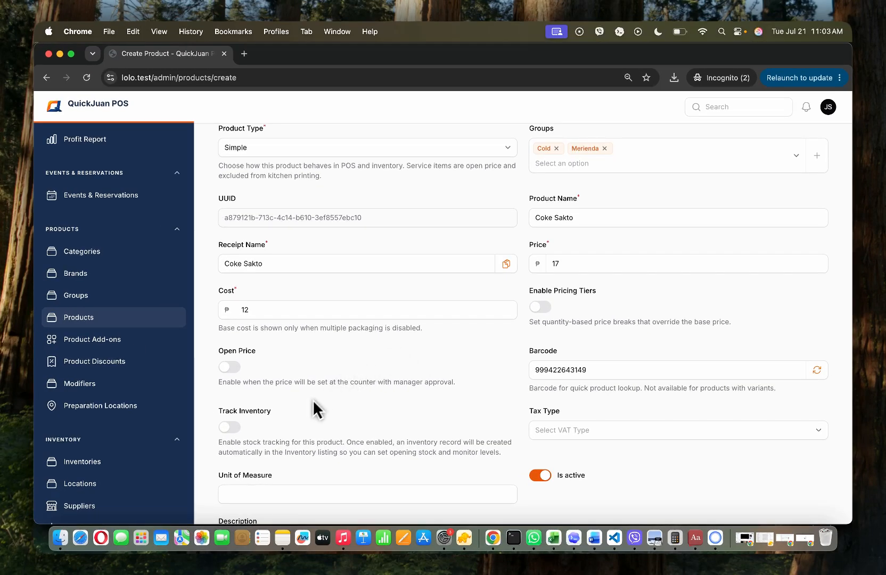
Step: Enable inventory tracking for the product and set its tax type to VAT
{"action": "scroll", "coordinate": [313, 400], "scroll_direction": "down", "scroll_amount": 1}
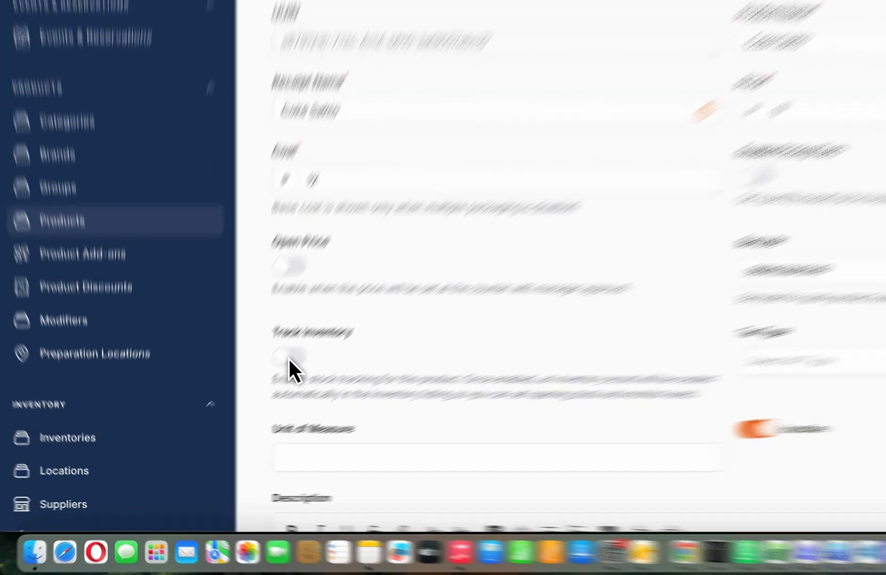
{"action": "left_click", "coordinate": [237, 408]}
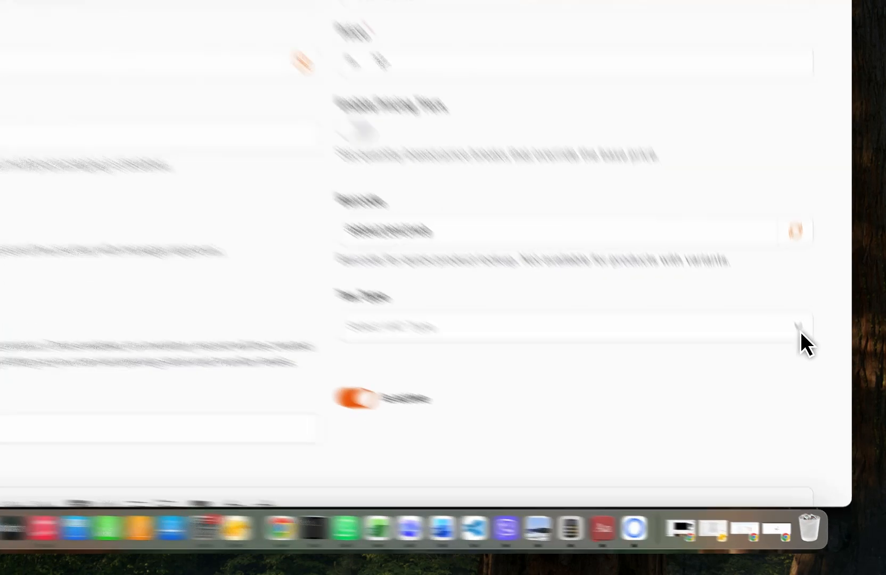
{"action": "left_click", "coordinate": [807, 412]}
{"action": "left_click", "coordinate": [354, 358]}
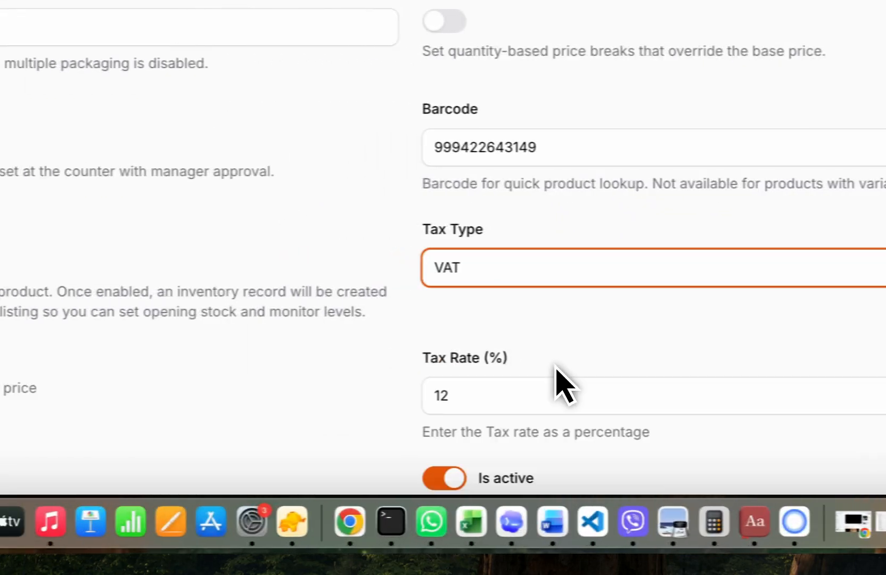
Step: Set the product's unit of measure to PC
{"action": "scroll", "coordinate": [382, 277], "scroll_direction": "down", "scroll_amount": 3}
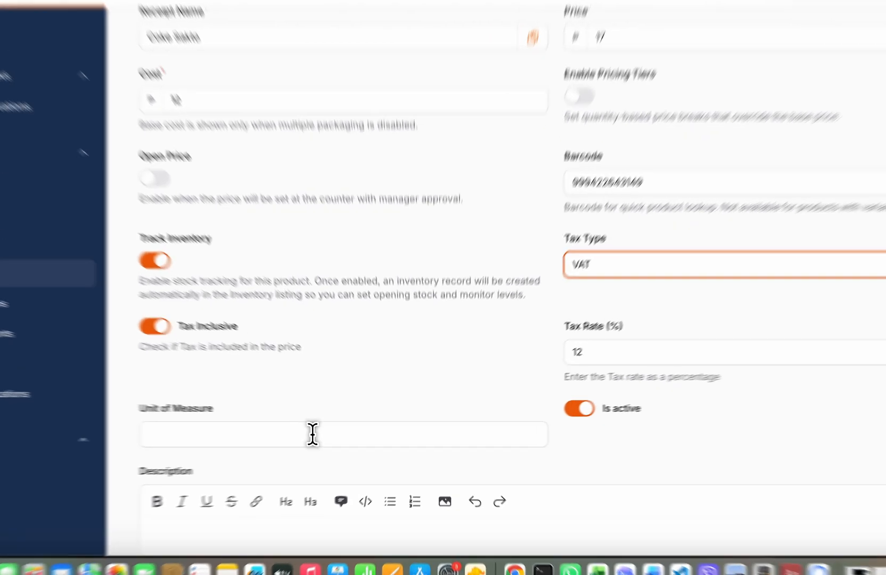
{"action": "left_click", "coordinate": [344, 439]}
{"action": "type", "text": "P"}
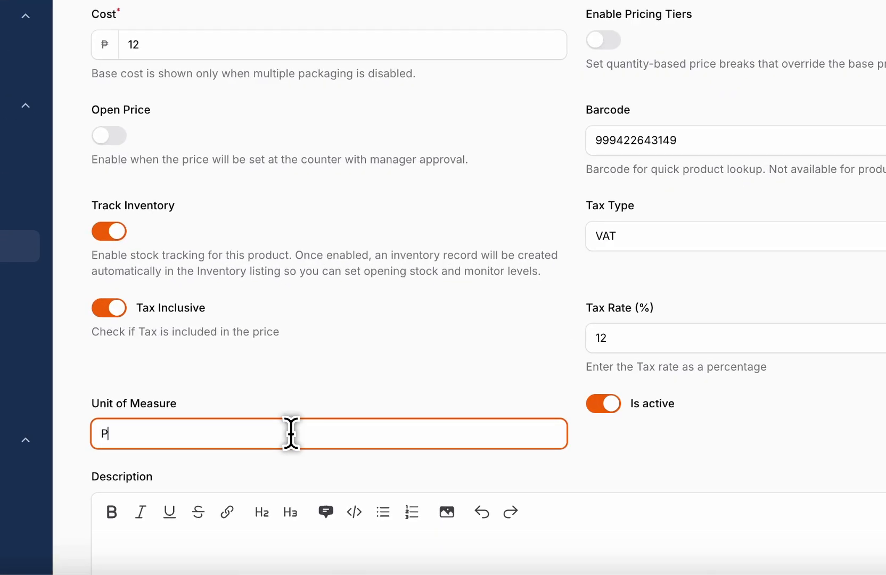
{"action": "type", "text": "C"}
{"action": "left_click", "coordinate": [452, 372]}
Step: Enter "Coke Sakto" as the product description
{"action": "scroll", "coordinate": [452, 372], "scroll_direction": "down", "scroll_amount": 1}
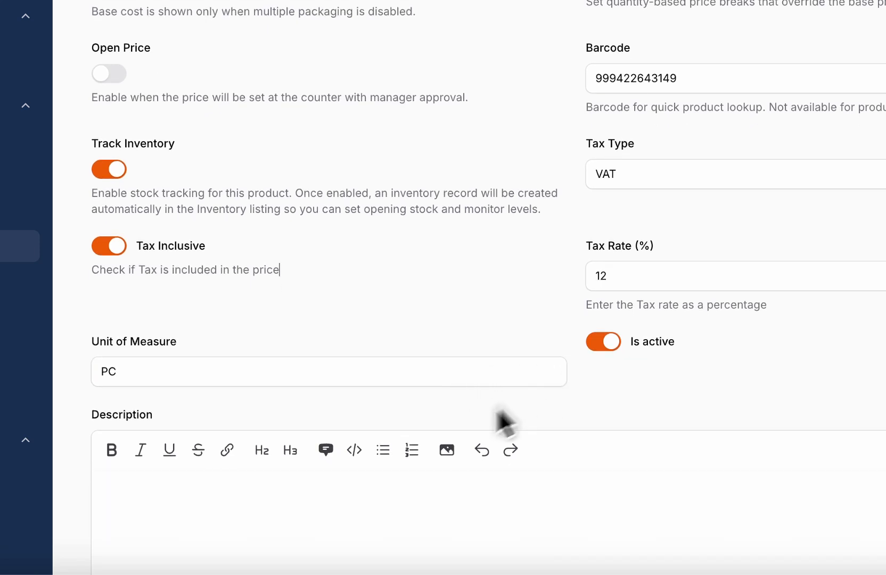
{"action": "scroll", "coordinate": [469, 350], "scroll_direction": "down", "scroll_amount": 3}
{"action": "left_click", "coordinate": [438, 307]}
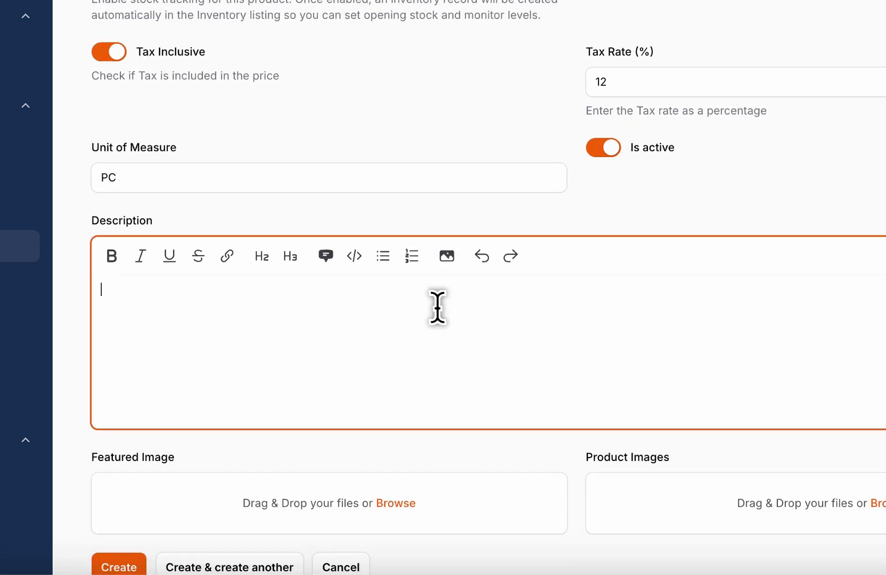
{"action": "type", "text": "Coke Sakto"}
{"action": "left_click", "coordinate": [510, 200]}
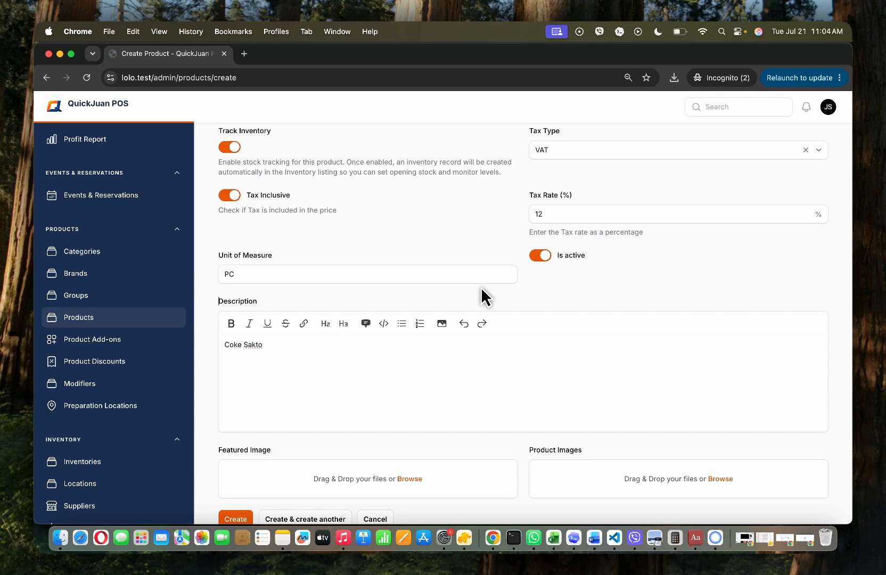
{"action": "scroll", "coordinate": [481, 296], "scroll_direction": "down", "scroll_amount": 1}
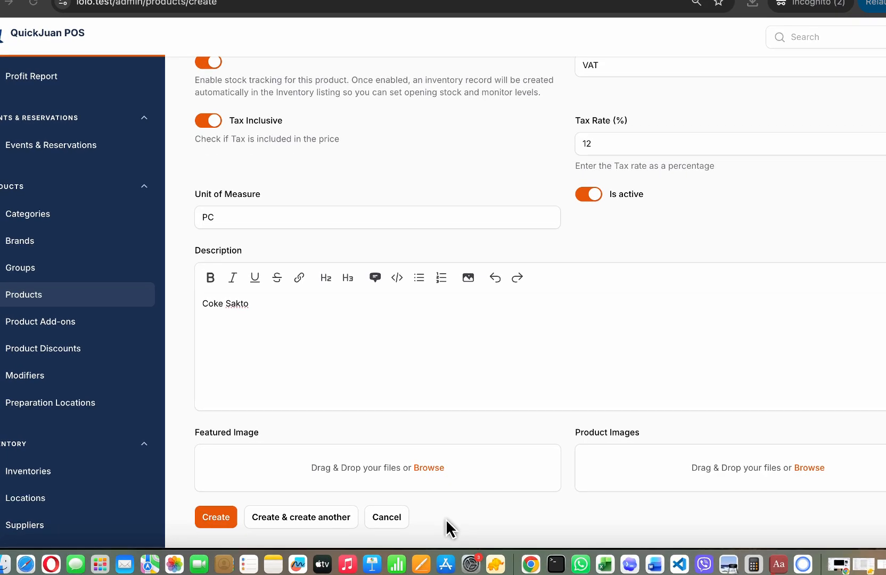
{"action": "left_click", "coordinate": [349, 464]}
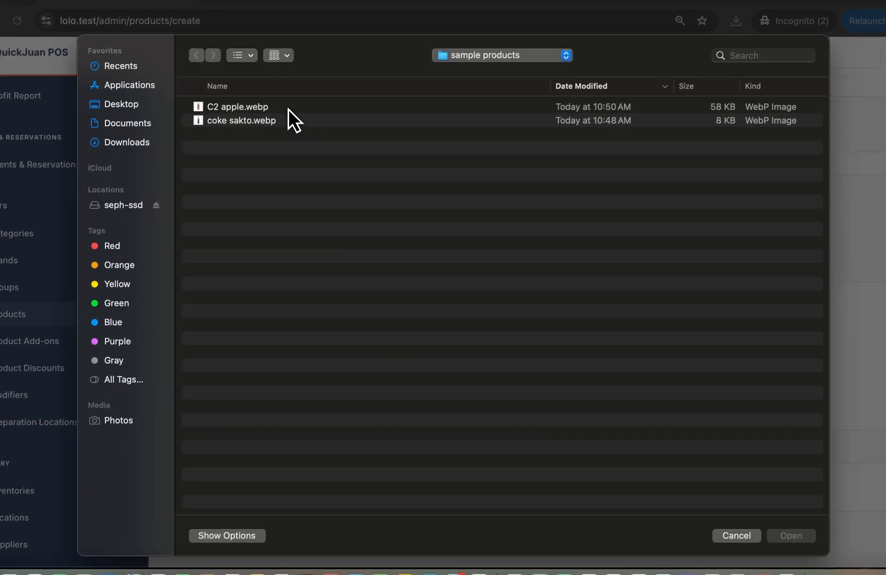
{"action": "double_click", "coordinate": [288, 108]}
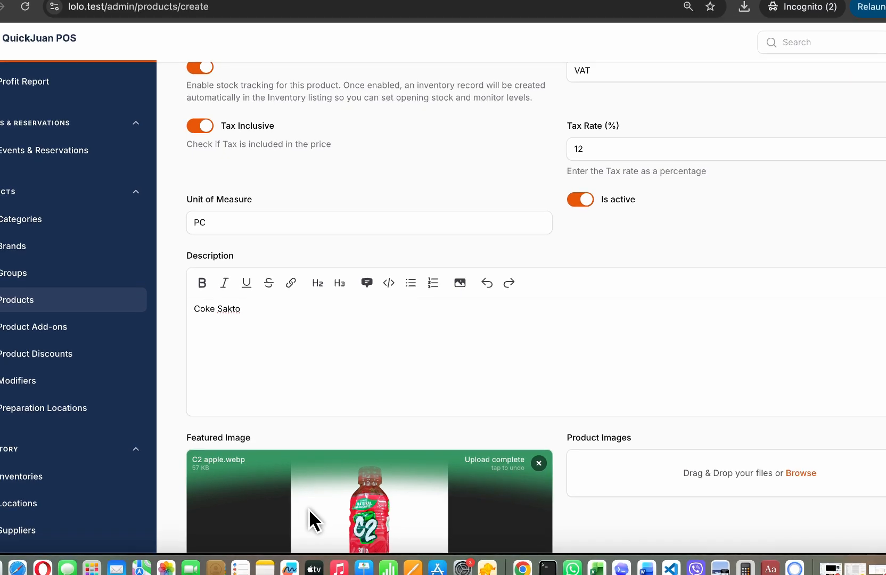
{"action": "scroll", "coordinate": [314, 514], "scroll_direction": "down", "scroll_amount": 2}
{"action": "left_click", "coordinate": [535, 402]}
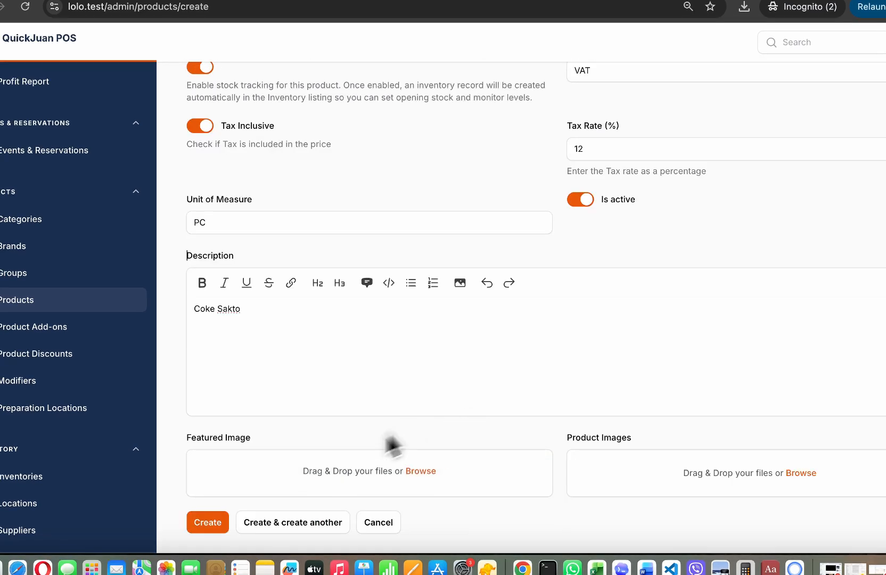
Step: Upload coke sakto.webp from the sample products folder as the featured image and create the product
{"action": "left_click", "coordinate": [335, 474]}
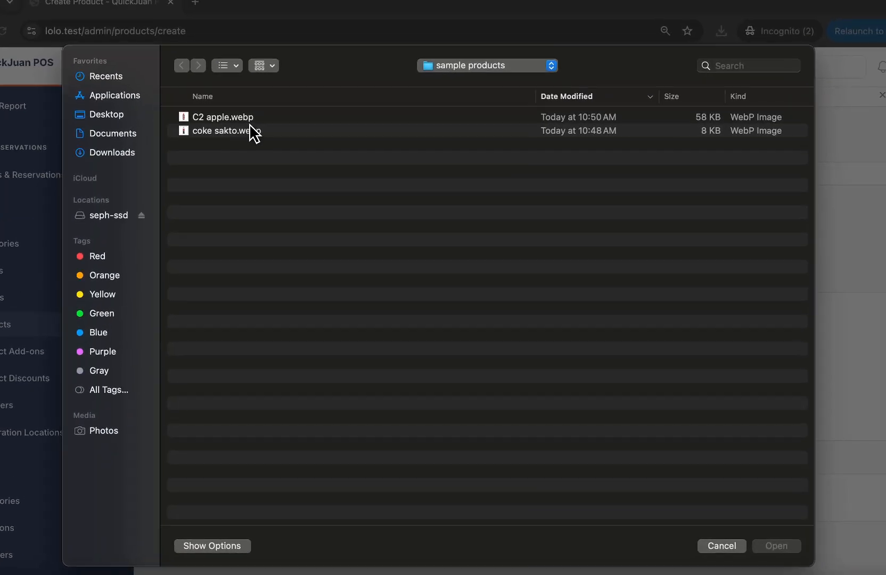
{"action": "double_click", "coordinate": [274, 110]}
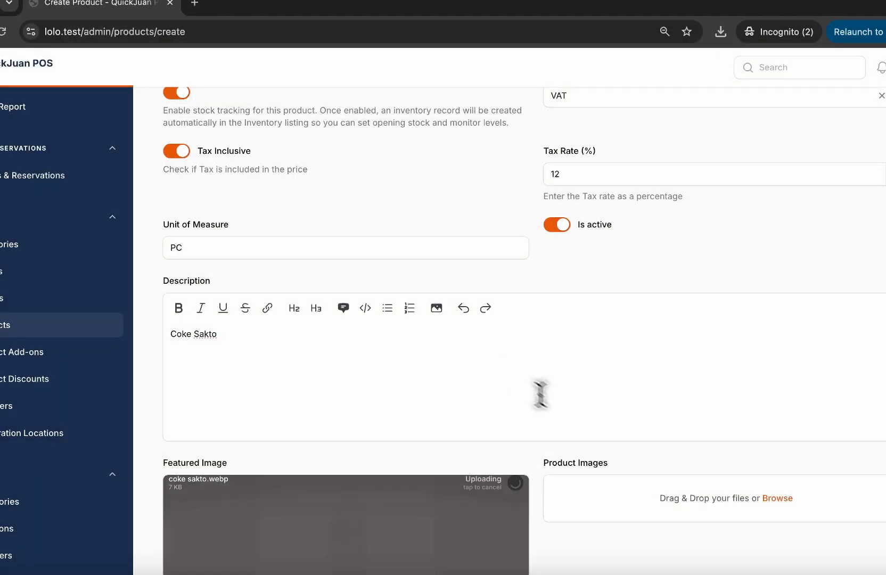
{"action": "scroll", "coordinate": [607, 399], "scroll_direction": "down", "scroll_amount": 3}
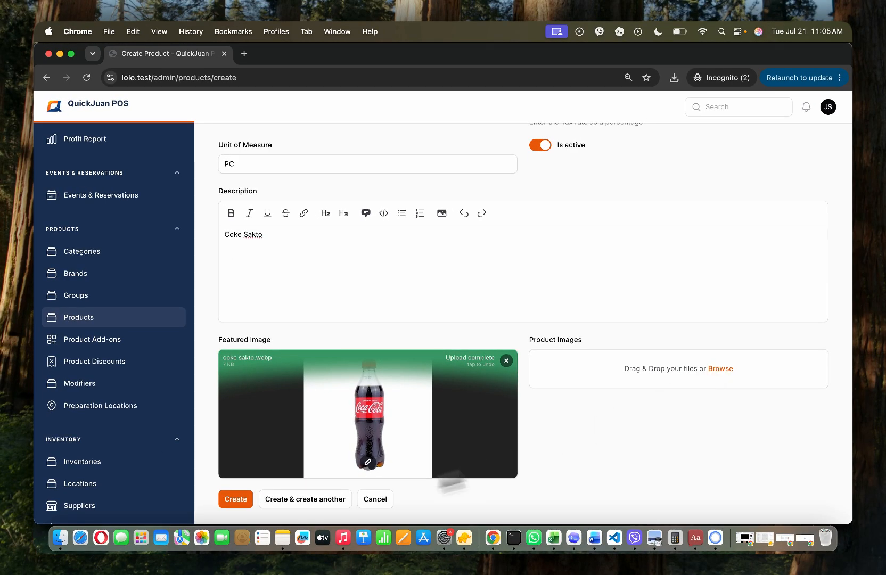
{"action": "left_click", "coordinate": [235, 499]}
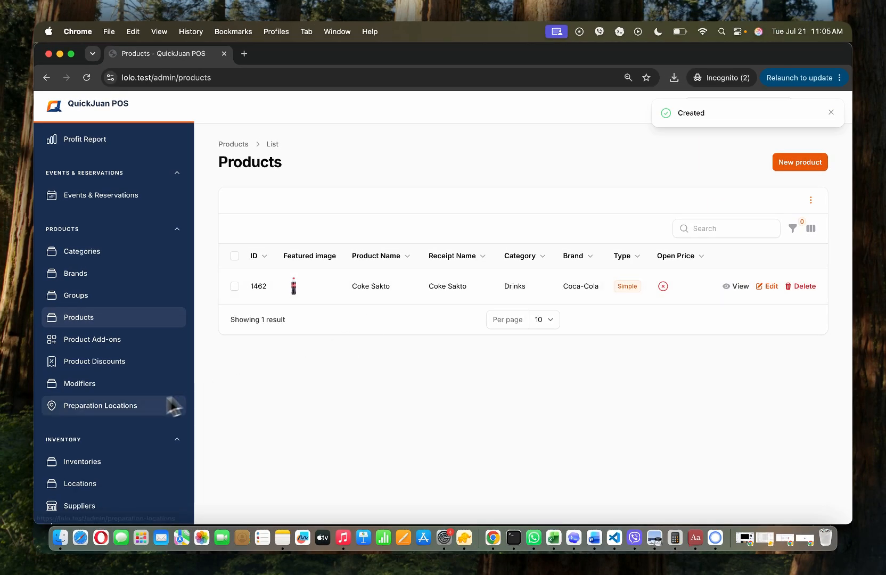
Step: Search the inventory listing for "coke" to check the new product's inventory record
{"action": "scroll", "coordinate": [110, 426], "scroll_direction": "down", "scroll_amount": 3}
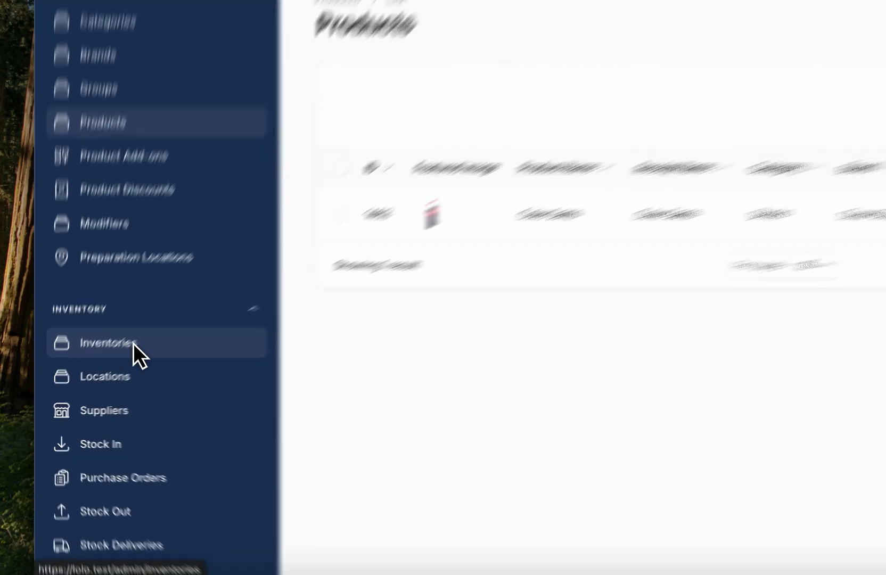
{"action": "left_click", "coordinate": [215, 319]}
{"action": "left_click", "coordinate": [594, 277]}
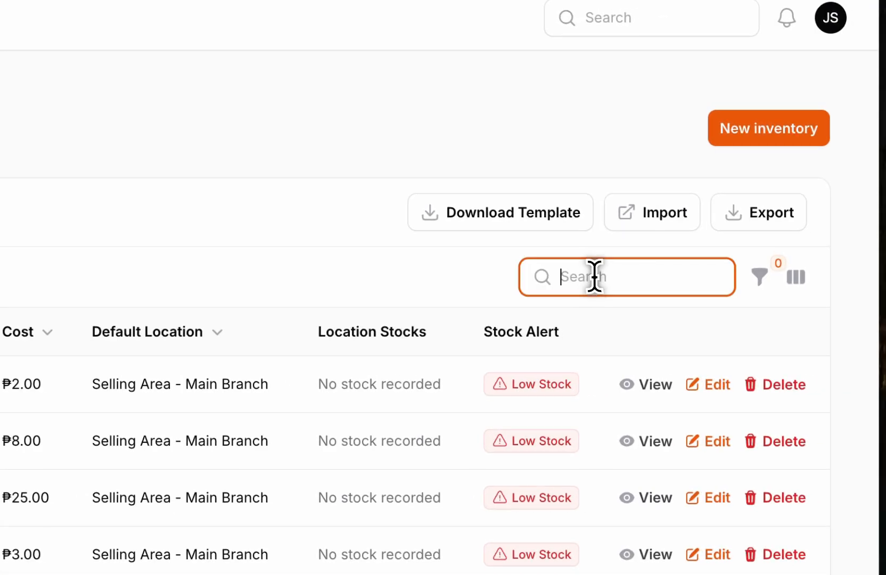
{"action": "type", "text": "coke"}
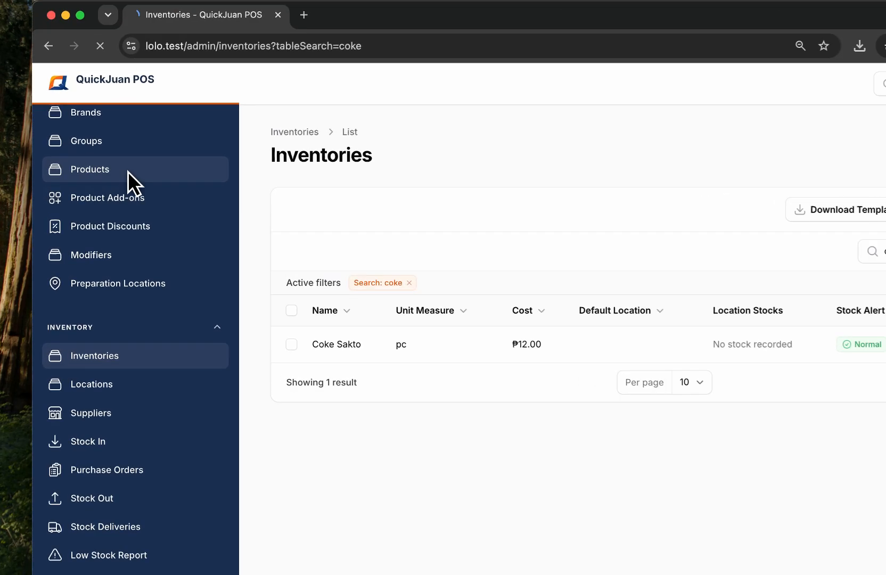
Step: Return to the product list, start a new product and look through the blank form's fields
{"action": "left_click", "coordinate": [125, 173]}
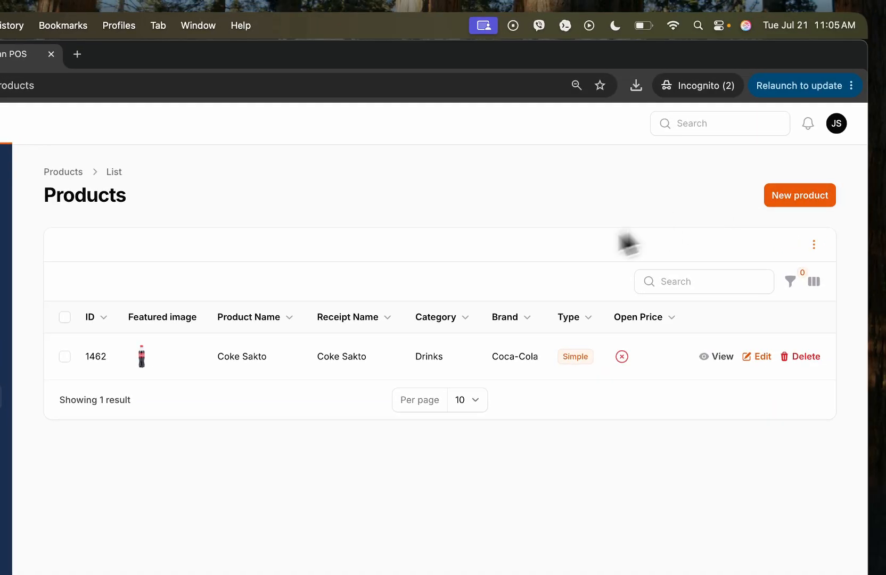
{"action": "left_click", "coordinate": [780, 198]}
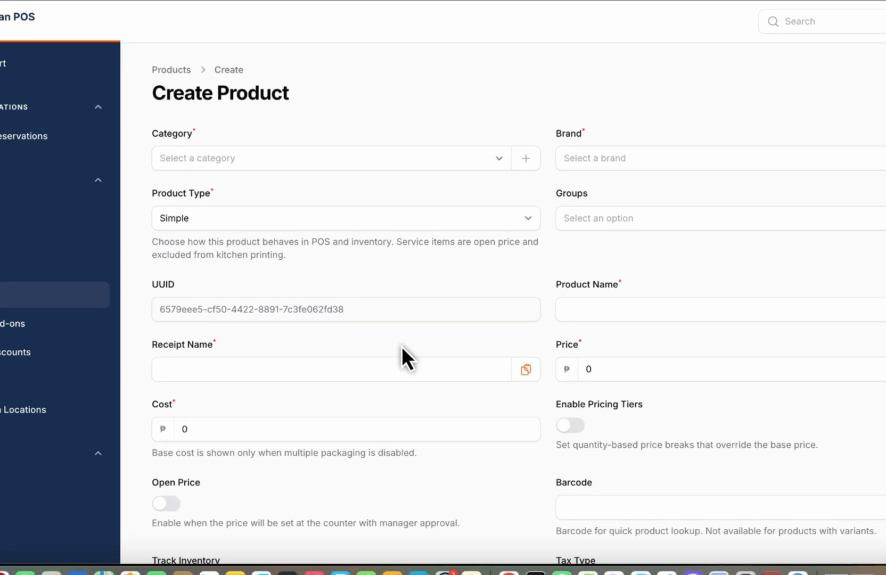
{"action": "scroll", "coordinate": [389, 373], "scroll_direction": "down", "scroll_amount": 5}
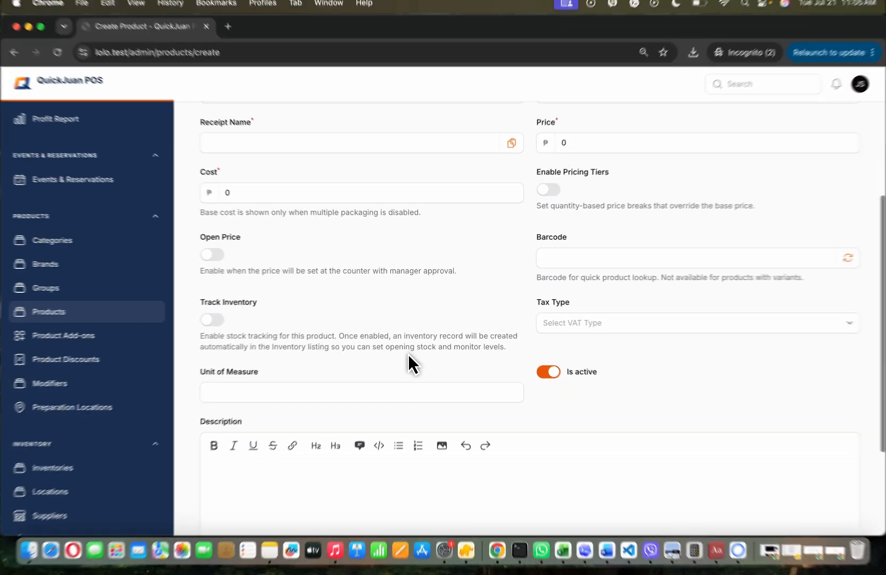
{"action": "scroll", "coordinate": [409, 356], "scroll_direction": "down", "scroll_amount": 3}
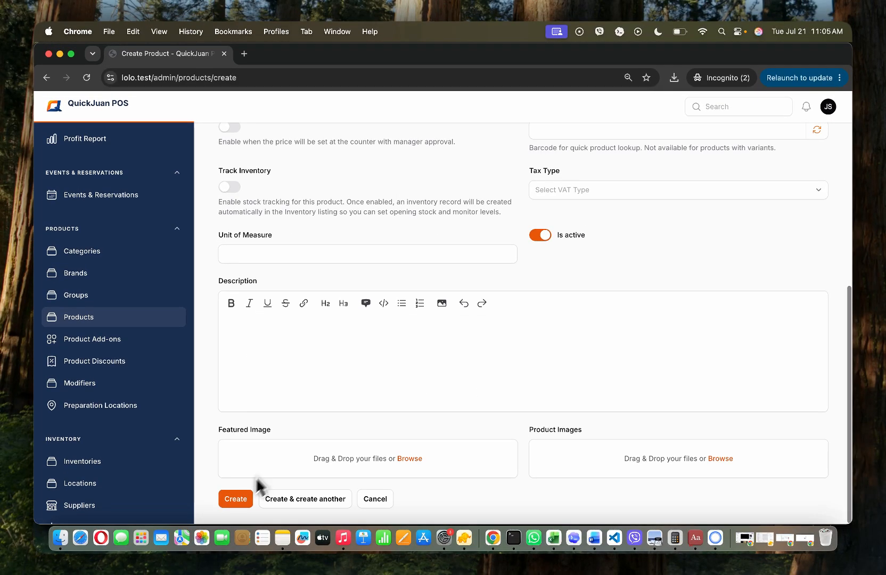